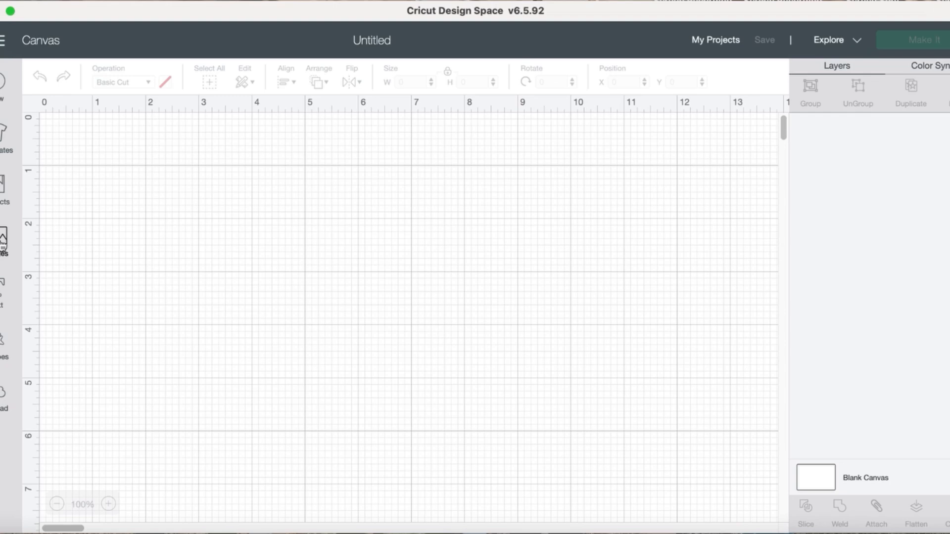
# Search the image library for "heart" and insert the solid red tilted heart onto the canvas
pyautogui.click(3, 240)
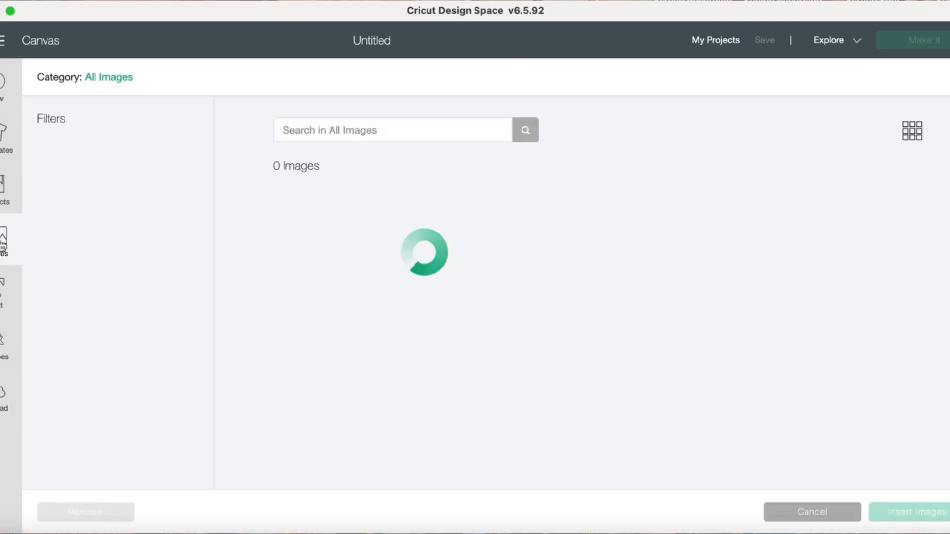
pyautogui.click(349, 131)
pyautogui.write('heart')
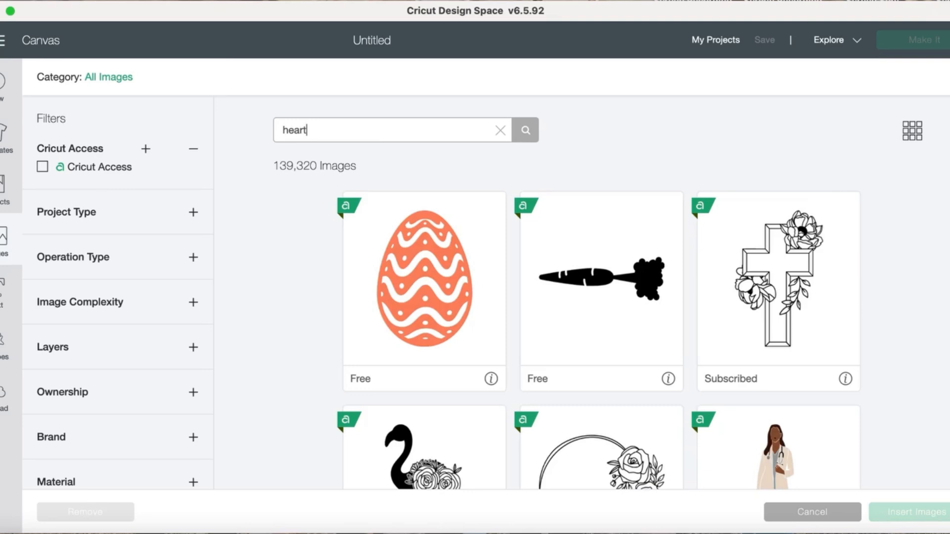
pyautogui.press('Return')
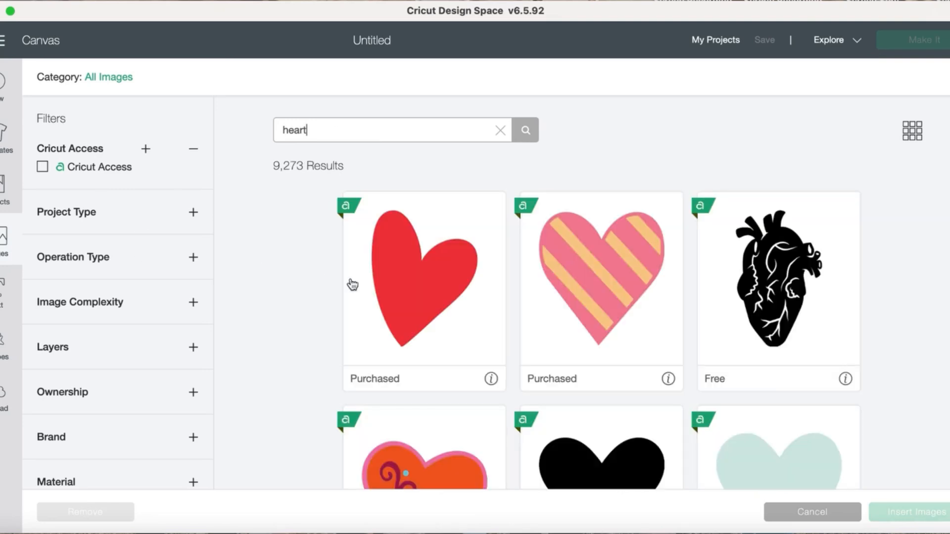
pyautogui.click(415, 292)
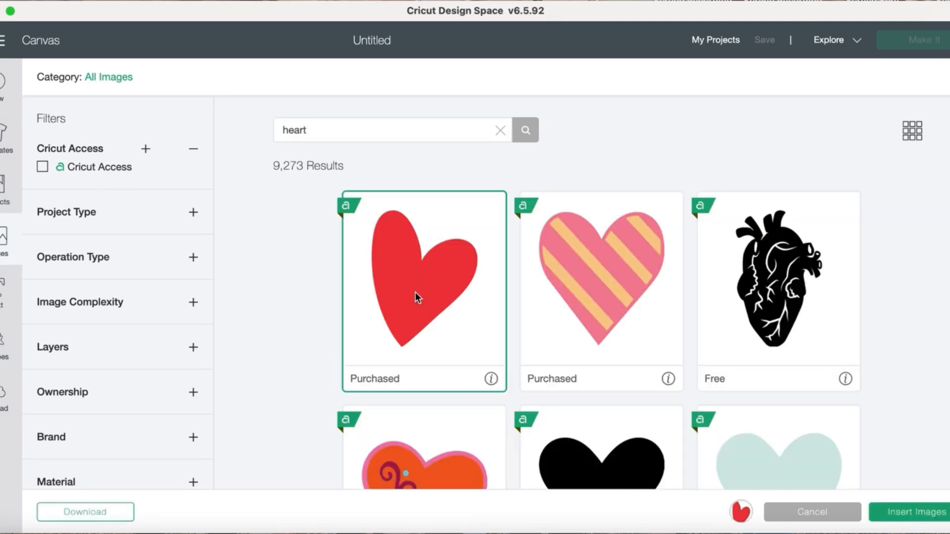
pyautogui.click(923, 514)
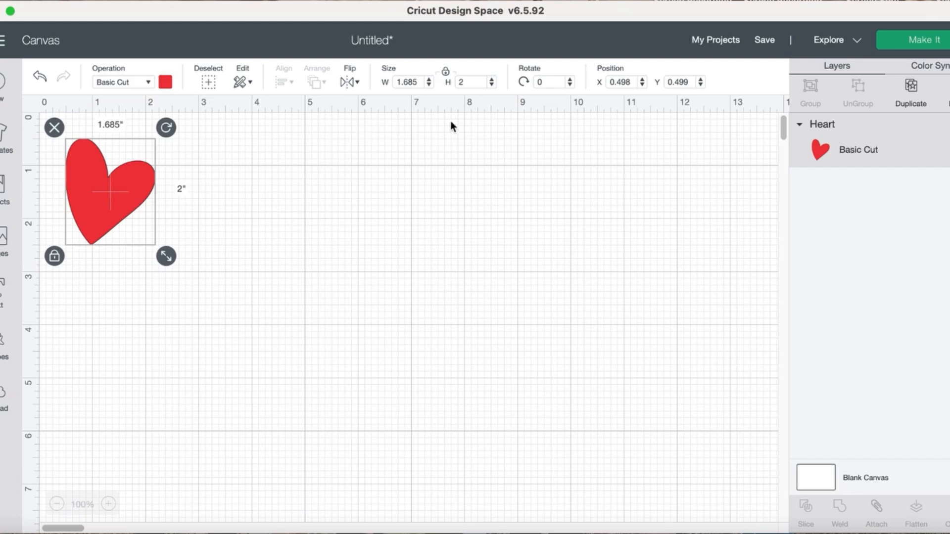
# Set the heart's height to 26 inches with its proportions locked
pyautogui.click(475, 82)
pyautogui.write('26')
pyautogui.press('Return')
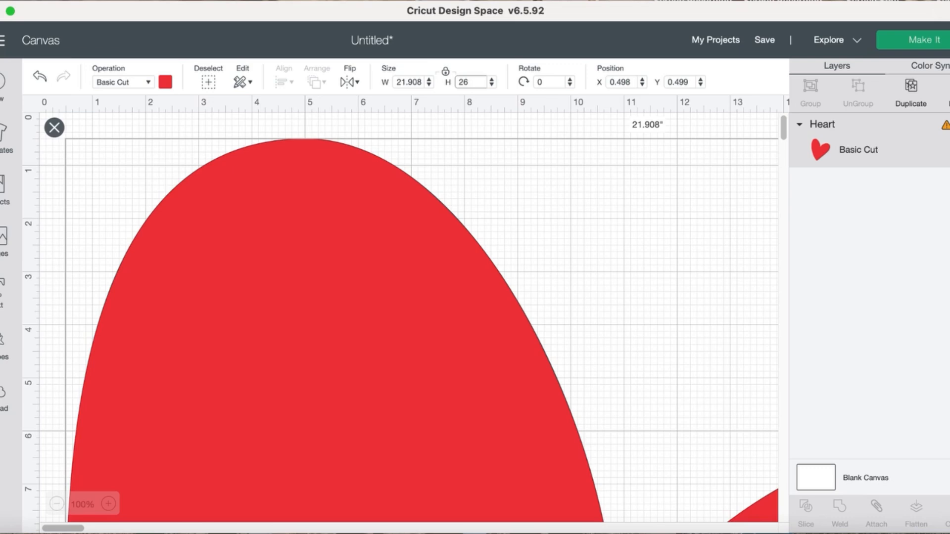
# Compare the heart's size-limit warnings for the Explore and Joy machines, finishing with Cricut Explore Family selected
pyautogui.click(58, 504)
pyautogui.click(58, 504)
pyautogui.click(57, 504)
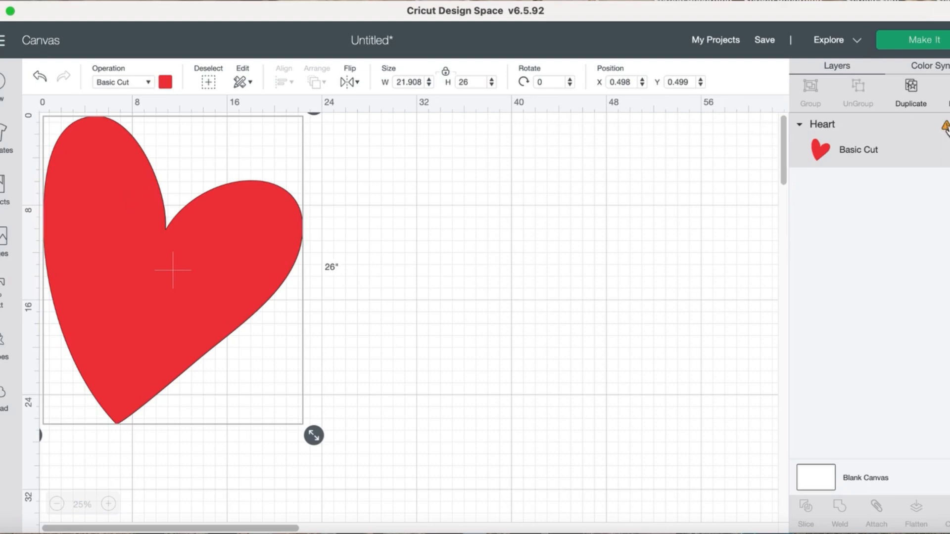
pyautogui.moveTo(945, 127)
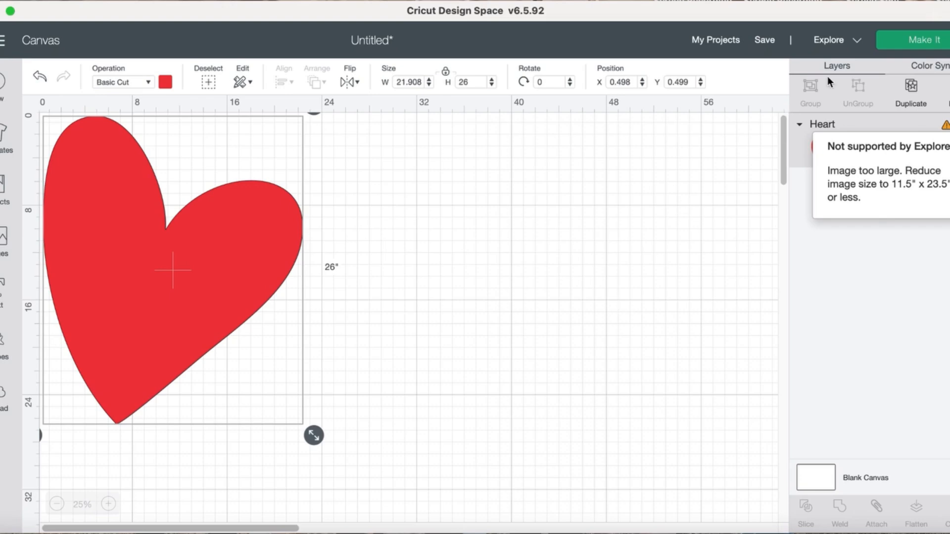
pyautogui.click(856, 40)
pyautogui.click(805, 85)
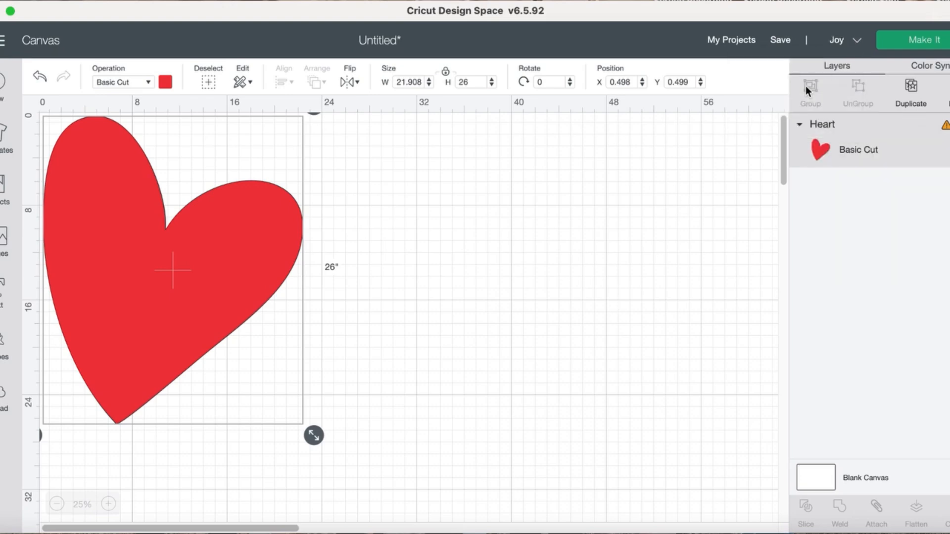
pyautogui.click(944, 128)
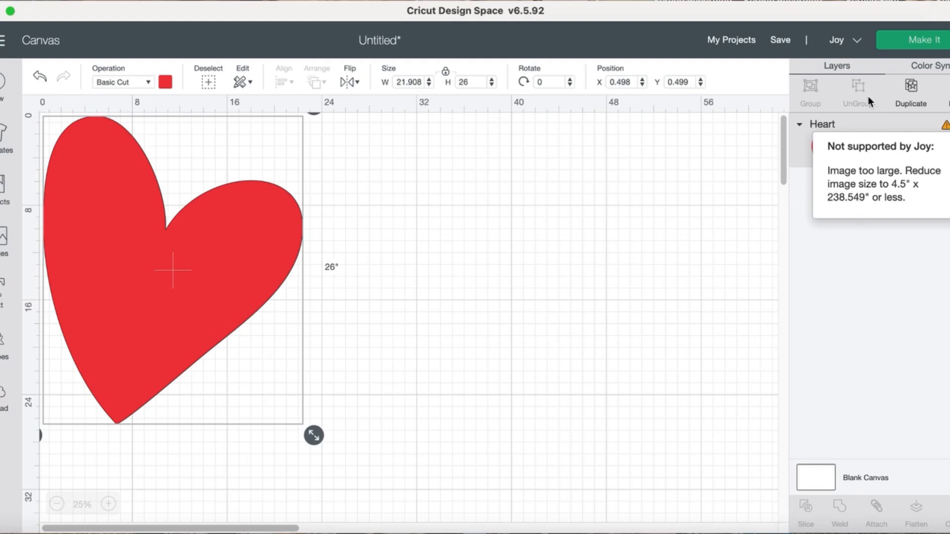
pyautogui.click(857, 40)
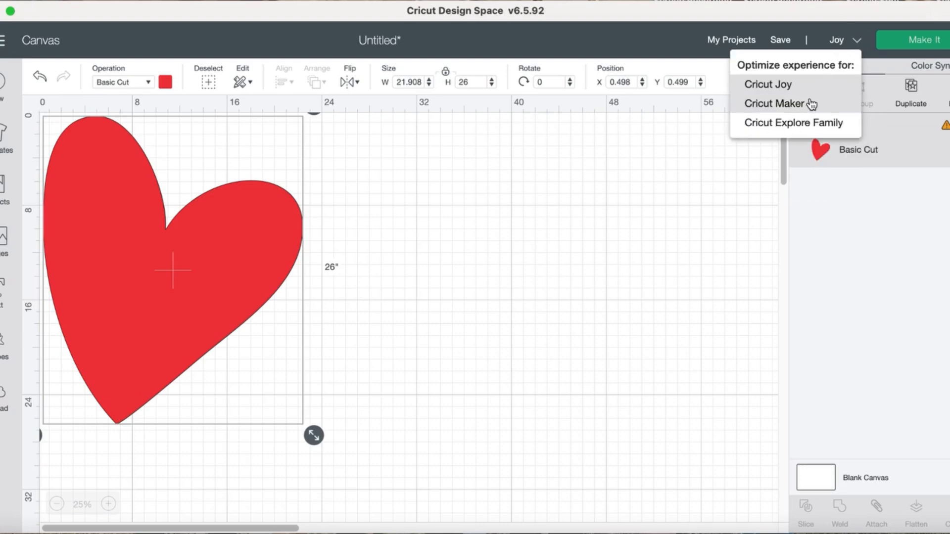
pyautogui.click(805, 121)
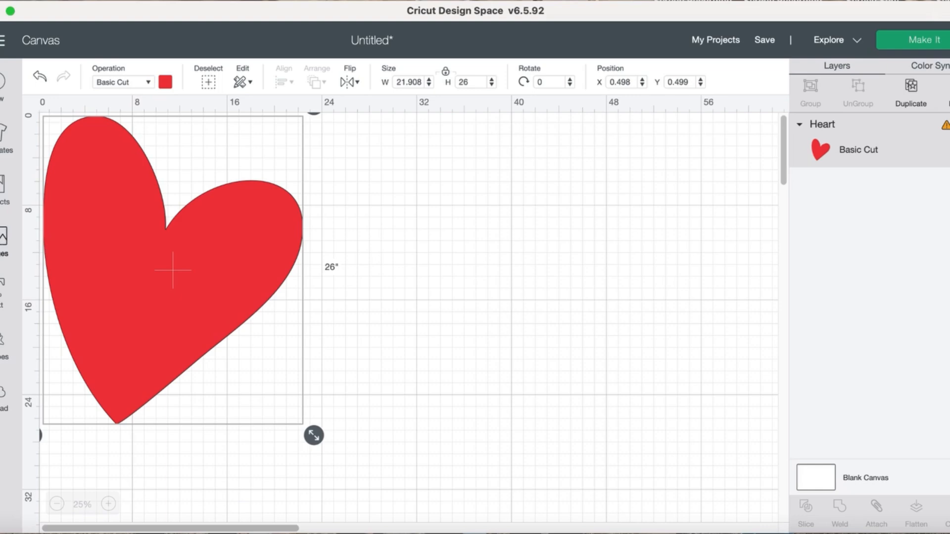
# Add a square shape and move it to the empty area beside the heart, at about X 35.7, Y 5.1
pyautogui.click(2, 342)
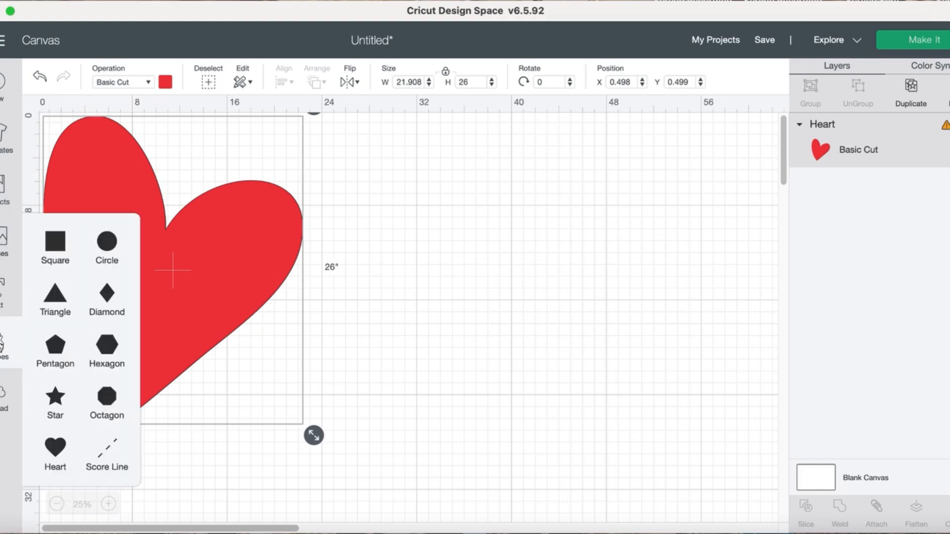
pyautogui.click(59, 243)
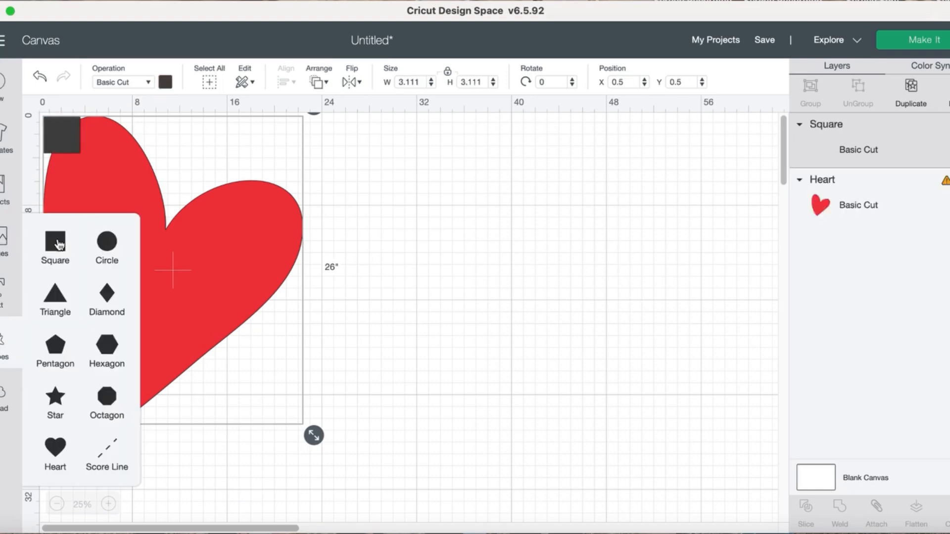
pyautogui.moveTo(59, 132); pyautogui.dragTo(476, 188)
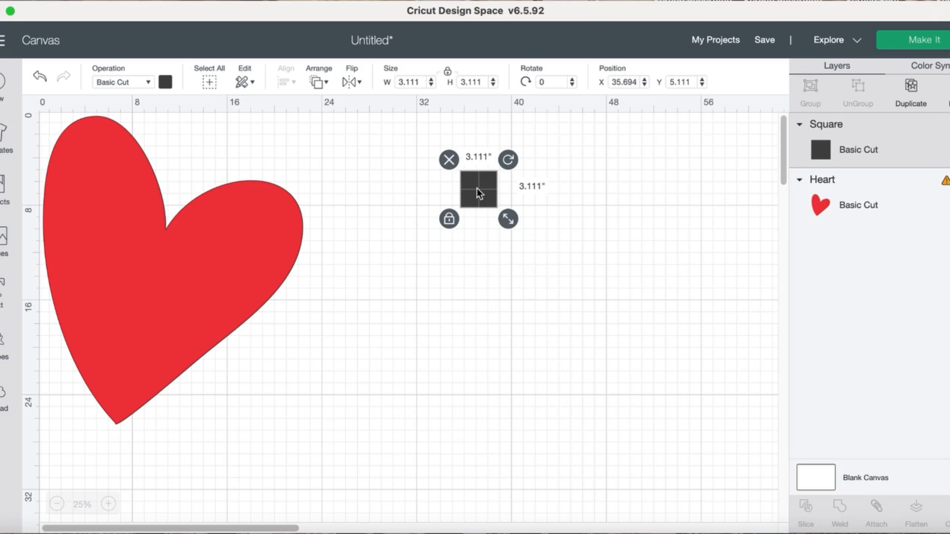
# Unlock the square's proportions and resize it to 11.5 inches wide by 23.5 inches high
pyautogui.click(448, 74)
pyautogui.doubleClick(420, 82)
pyautogui.write('11.5')
pyautogui.press('Return')
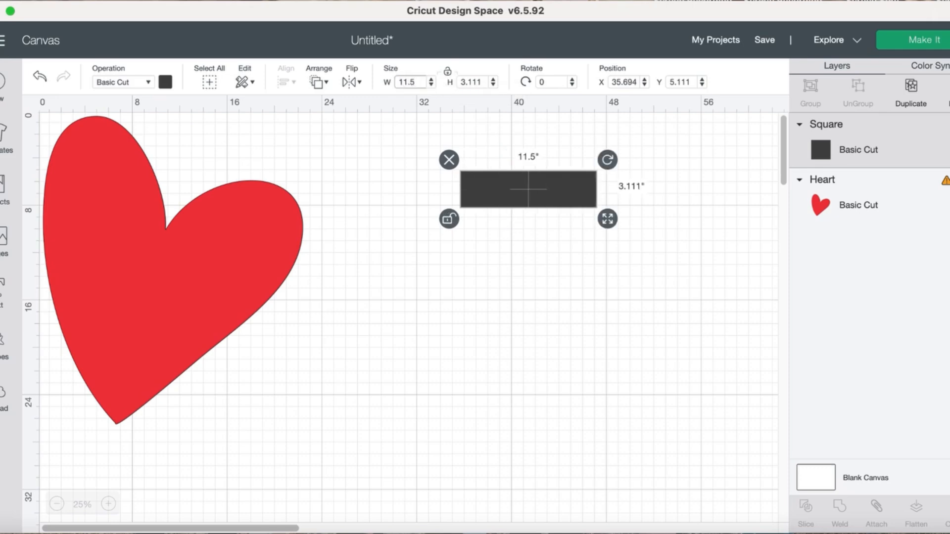
pyautogui.doubleClick(476, 82)
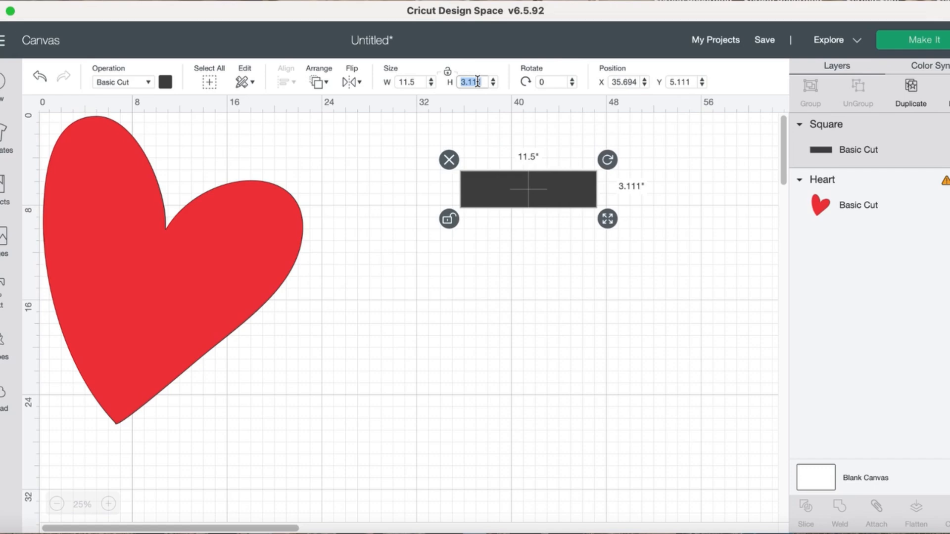
pyautogui.write('23.5')
pyautogui.press('Return')
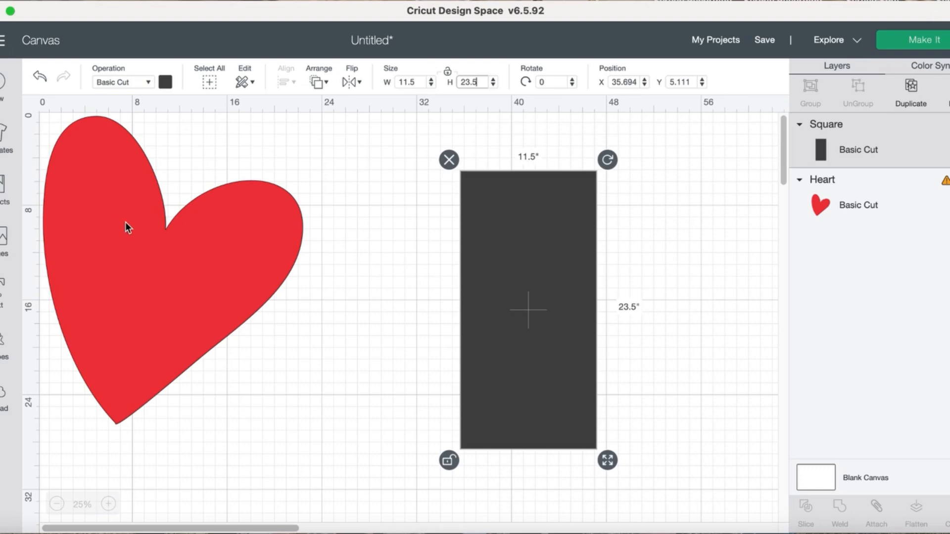
# Duplicate the dark rectangle twice and spread the copies out on either side of the original
pyautogui.rightClick(531, 253)
pyautogui.click(573, 189)
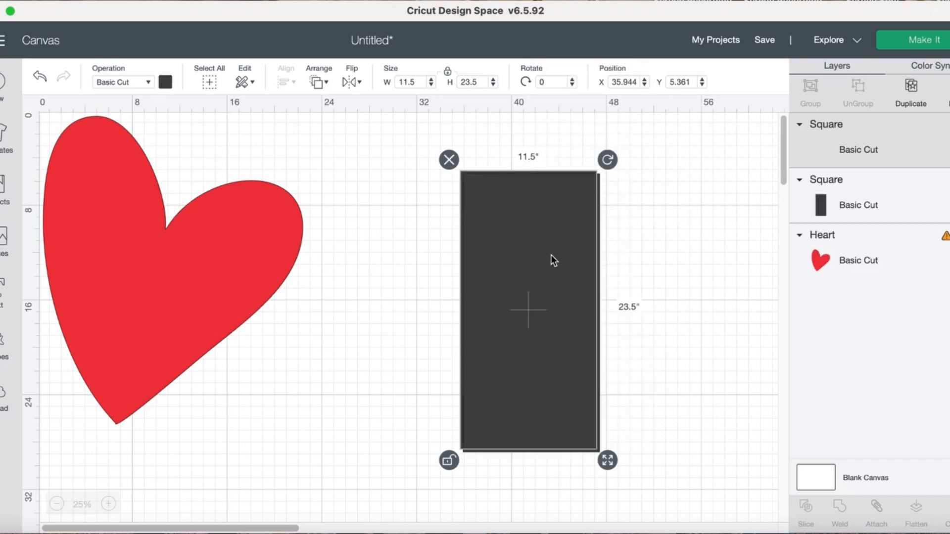
pyautogui.rightClick(551, 257)
pyautogui.click(598, 197)
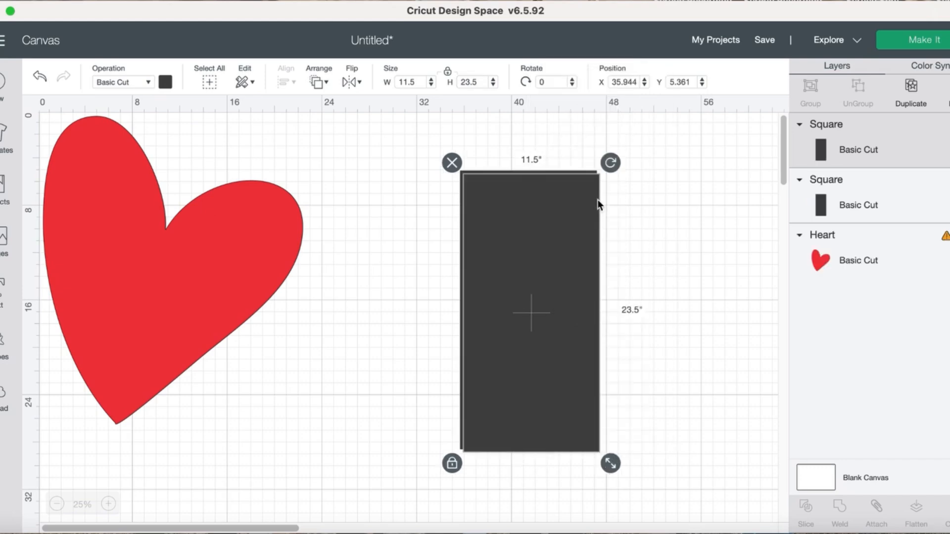
pyautogui.moveTo(559, 286); pyautogui.dragTo(704, 282)
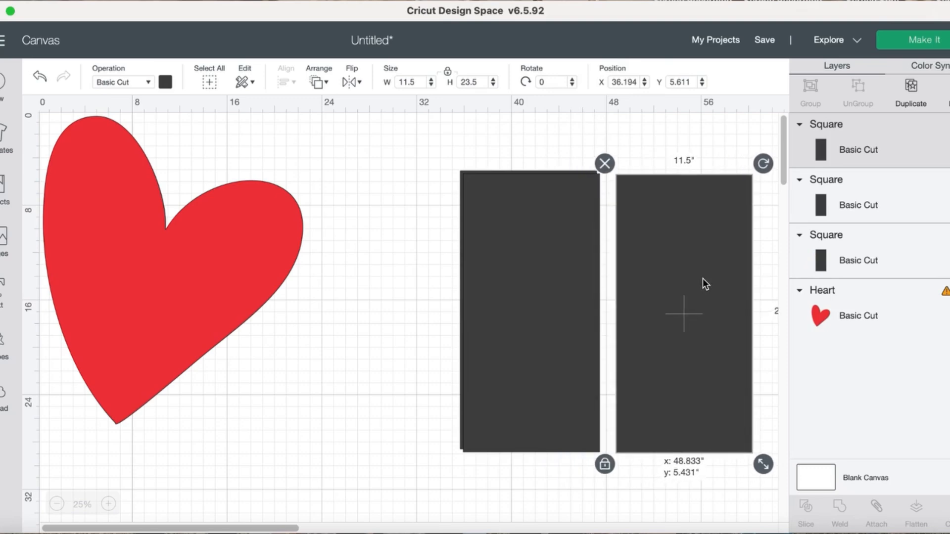
pyautogui.moveTo(581, 278); pyautogui.dragTo(400, 341)
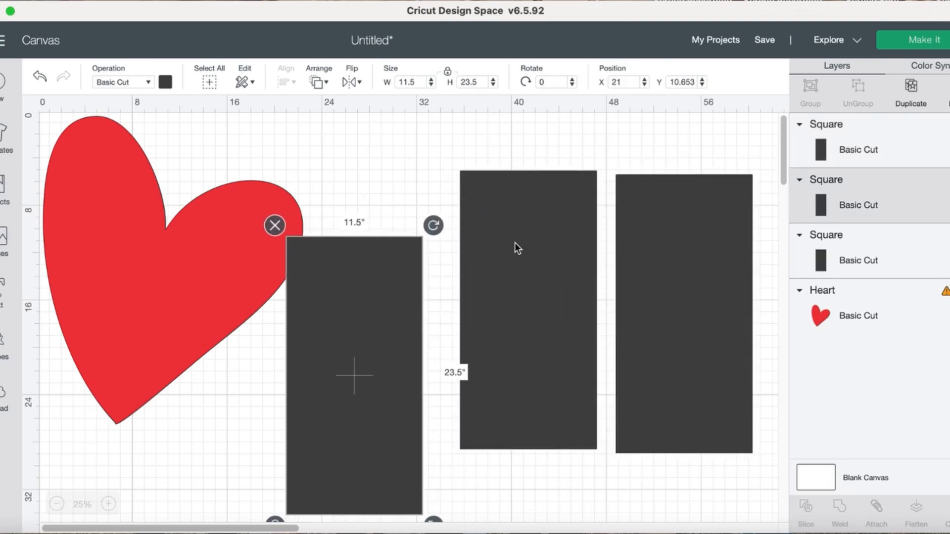
# Place two of the upright rectangles side by side with aligned tops, overlapping them slightly to close the gap between them
pyautogui.moveTo(515, 245); pyautogui.dragTo(481, 212)
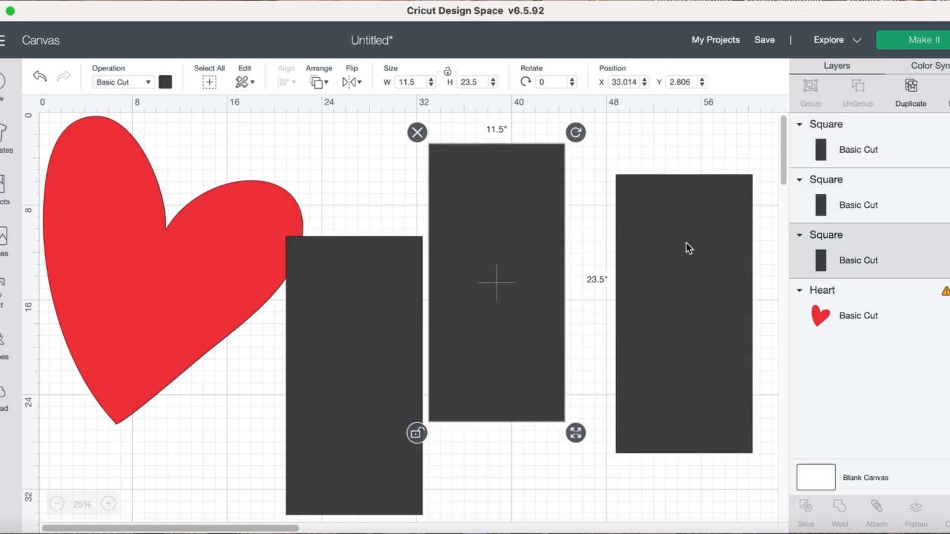
pyautogui.click(656, 218)
pyautogui.moveTo(657, 218); pyautogui.dragTo(635, 211)
pyautogui.click(739, 223)
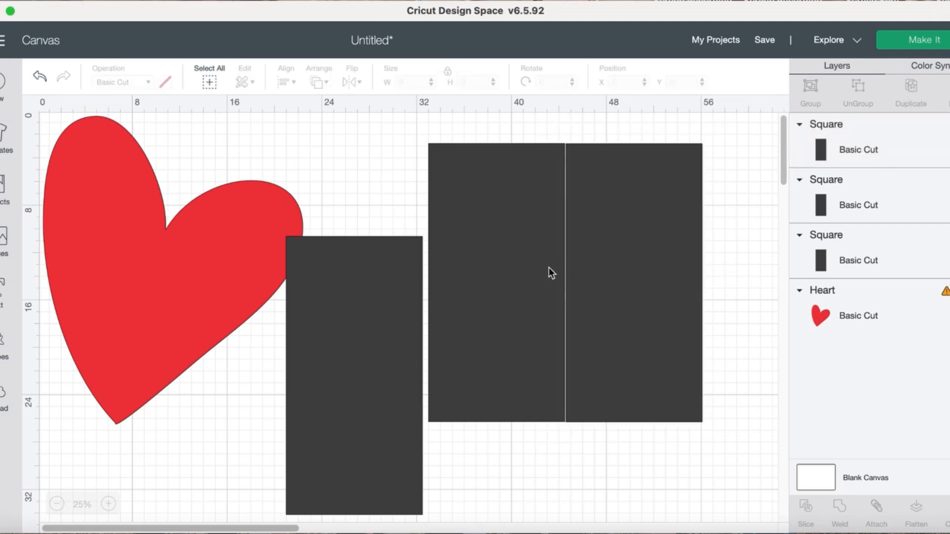
pyautogui.click(618, 259)
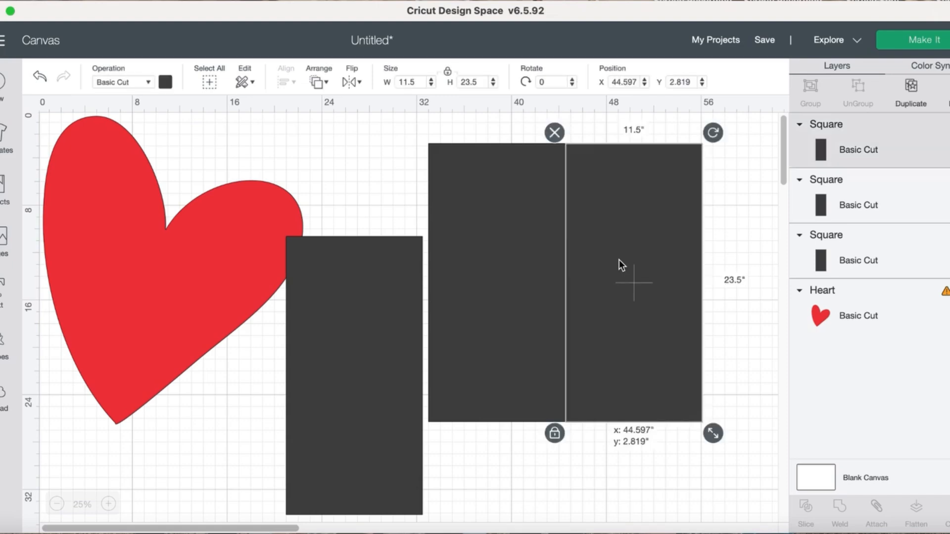
pyautogui.moveTo(619, 260); pyautogui.dragTo(617, 259)
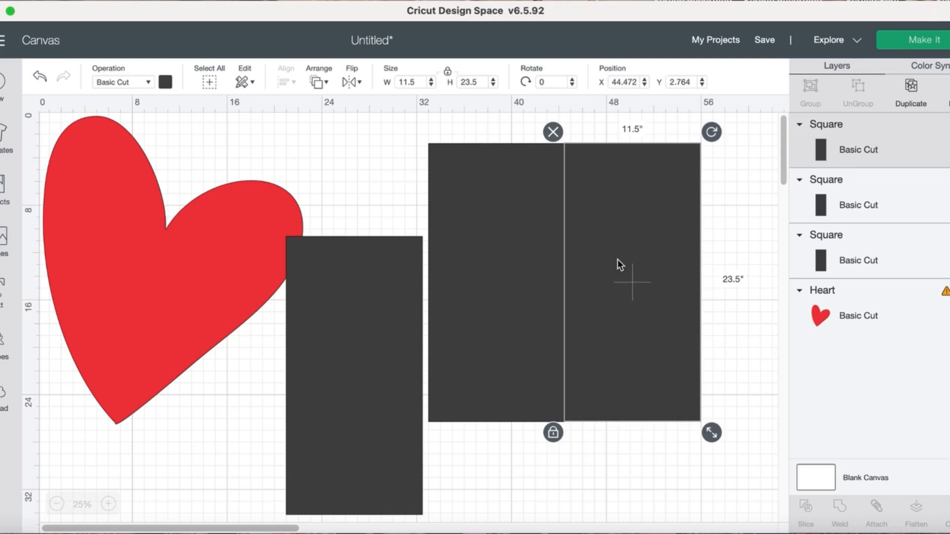
pyautogui.click(753, 300)
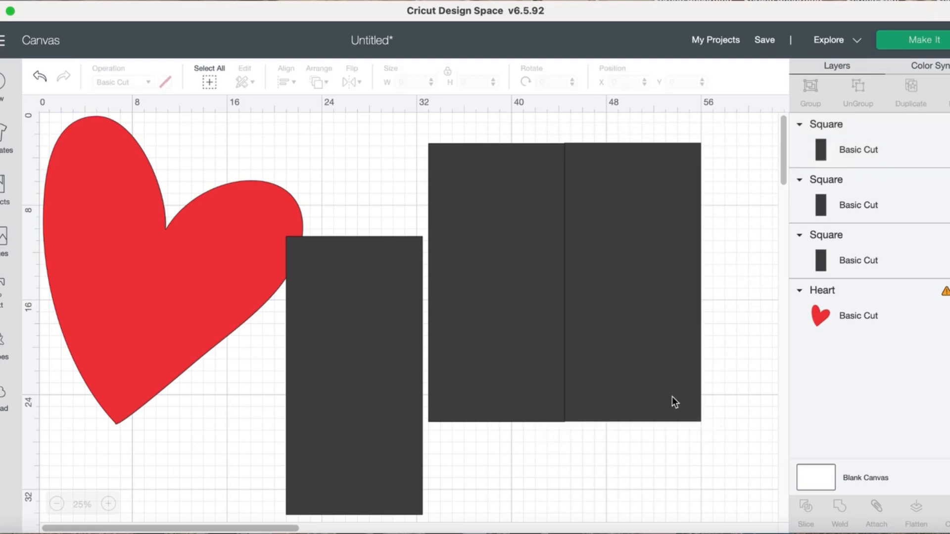
# Rotate the remaining rectangle about 90° and place it across the lower edge of the joined pair, at about X 32.7, Y 26.1
pyautogui.click(351, 348)
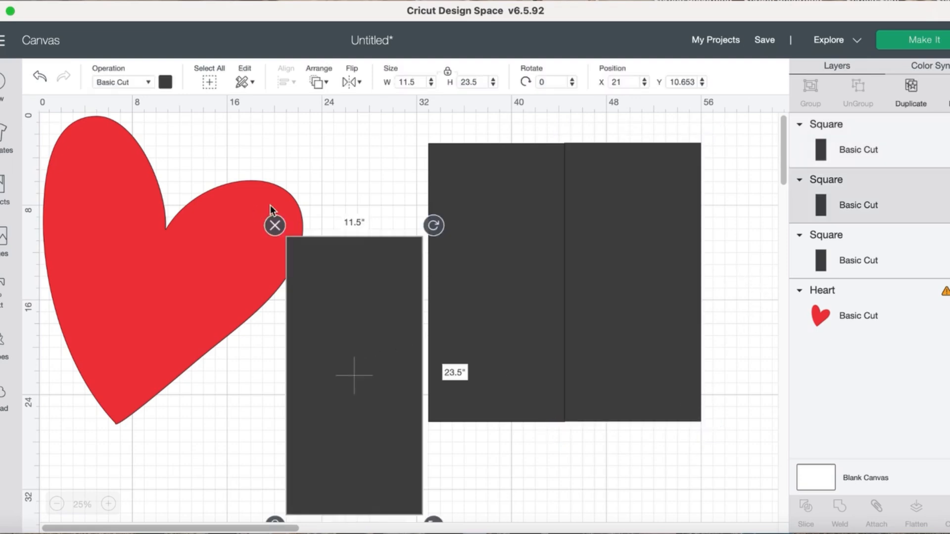
pyautogui.moveTo(434, 226); pyautogui.dragTo(518, 467)
pyautogui.moveTo(395, 403); pyautogui.dragTo(591, 506)
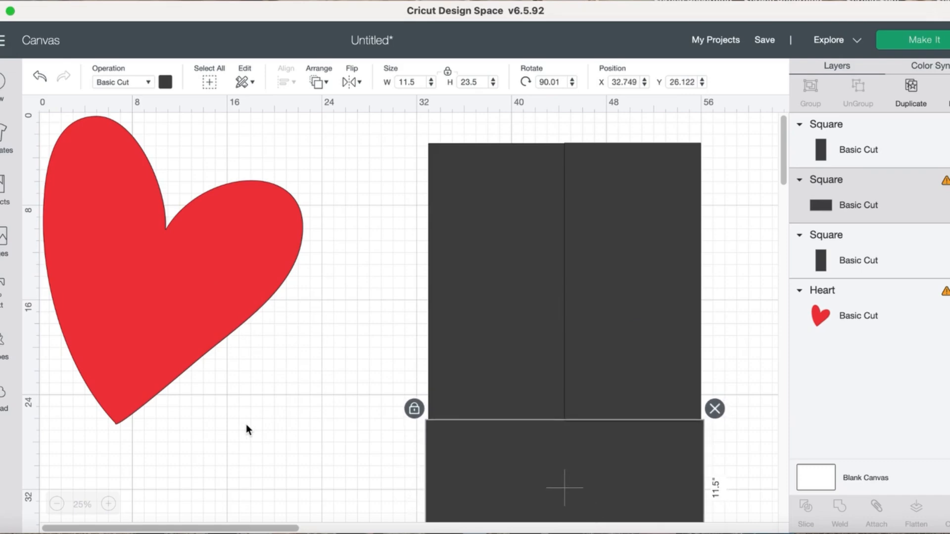
# Bring the heart to the front and position it over the three rectangles at about X 33.2, Y 3.0
pyautogui.click(190, 351)
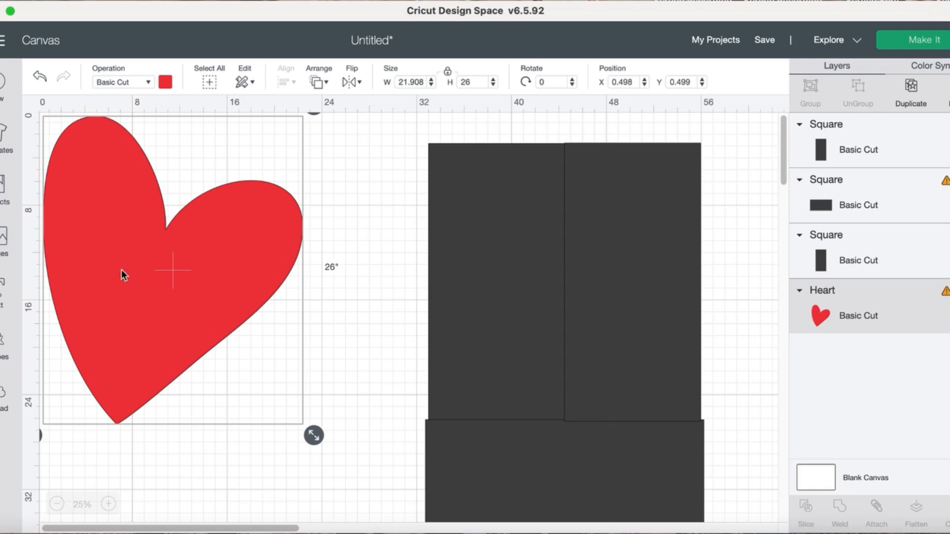
pyautogui.rightClick(111, 250)
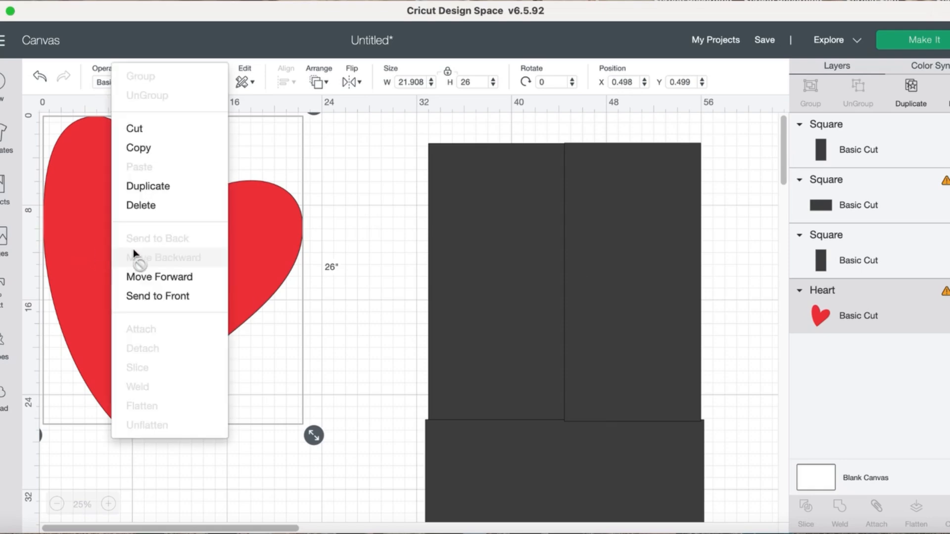
pyautogui.click(171, 299)
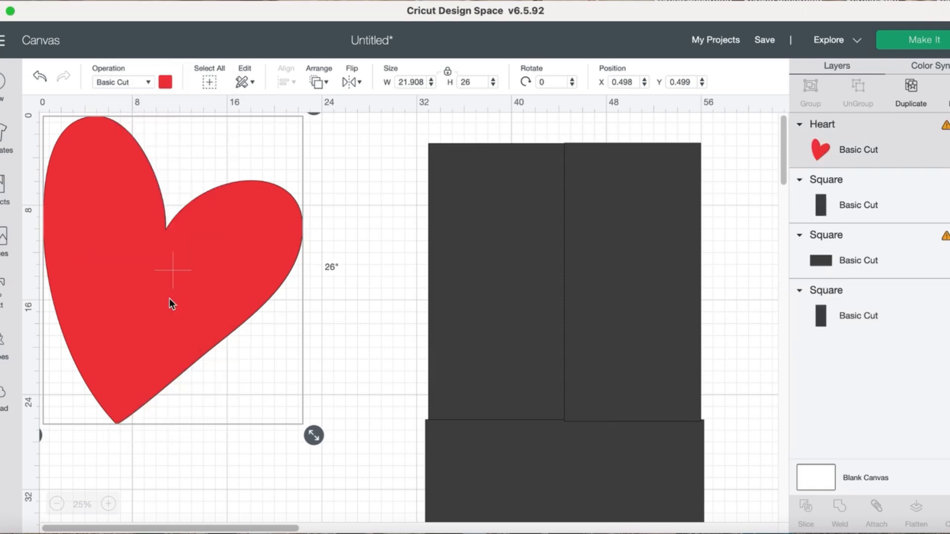
pyautogui.moveTo(133, 265); pyautogui.dragTo(524, 314)
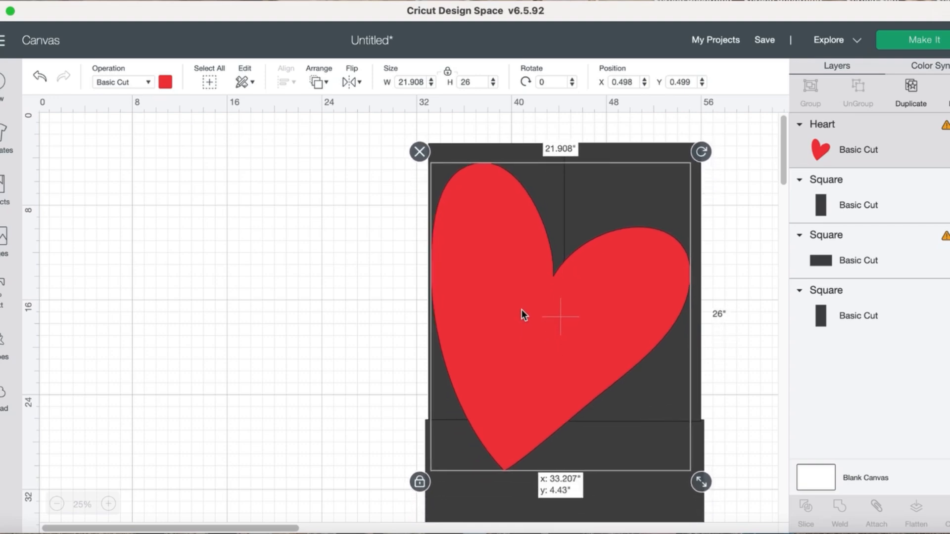
pyautogui.moveTo(521, 310); pyautogui.dragTo(521, 310)
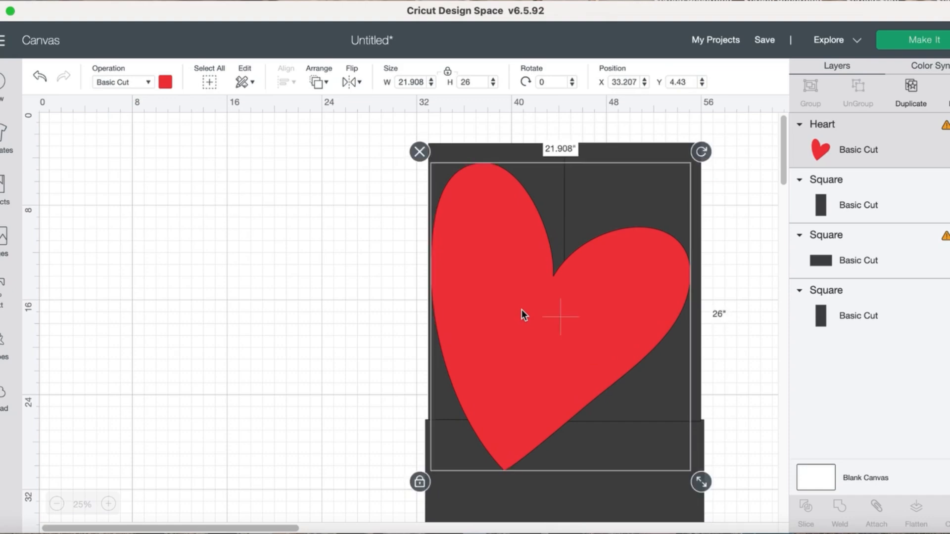
pyautogui.moveTo(521, 310); pyautogui.dragTo(521, 293)
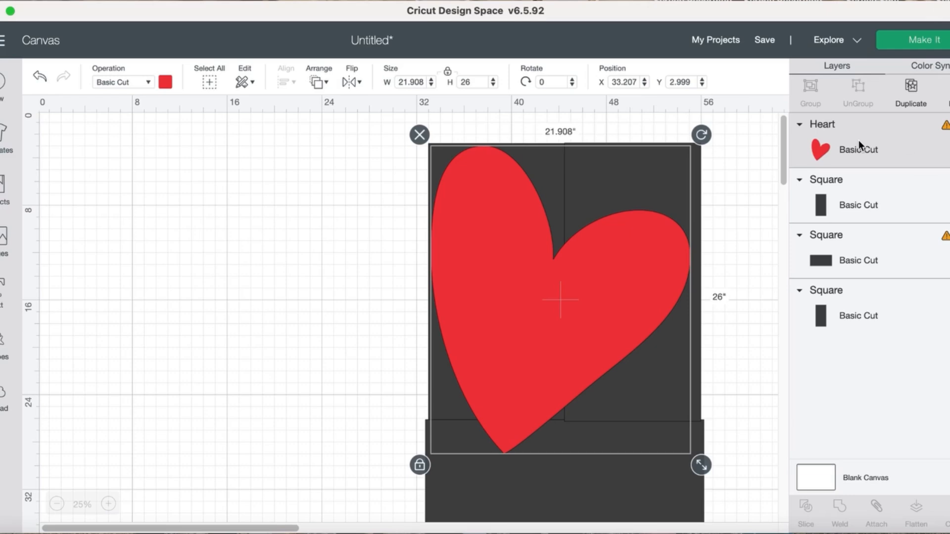
# Slice the heart with the upright rectangle behind its right lobe, and delete the two dark leftover pieces
pyautogui.keyDown('shift'); pyautogui.click(862, 194); pyautogui.keyUp('shift')
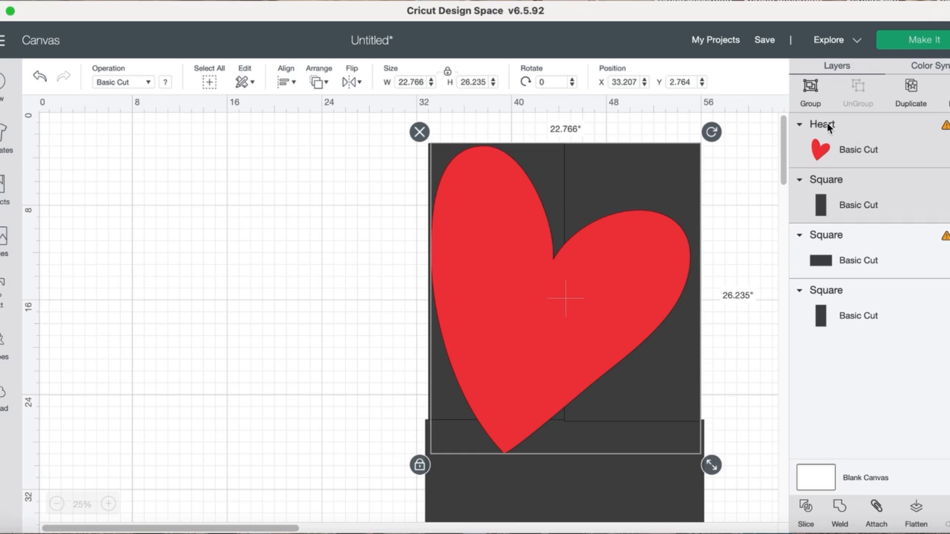
pyautogui.click(805, 513)
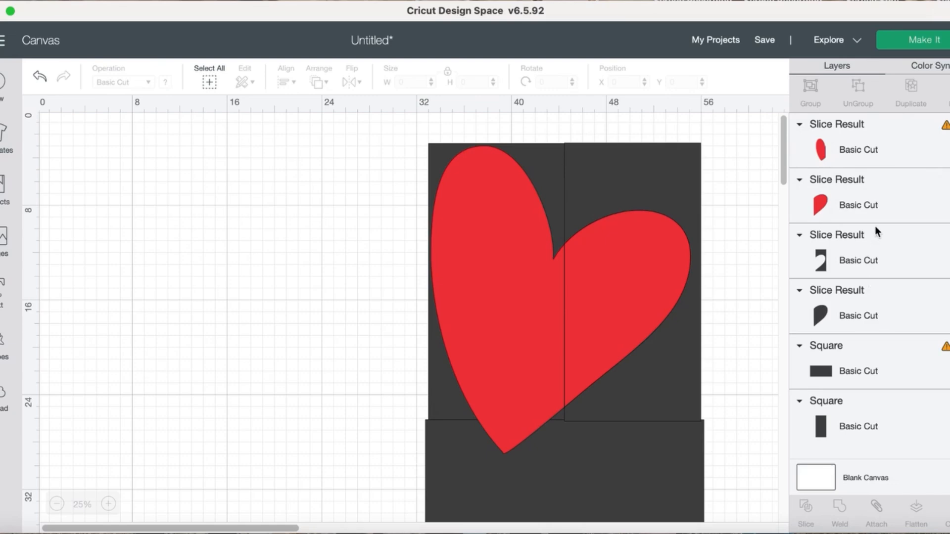
pyautogui.click(852, 261)
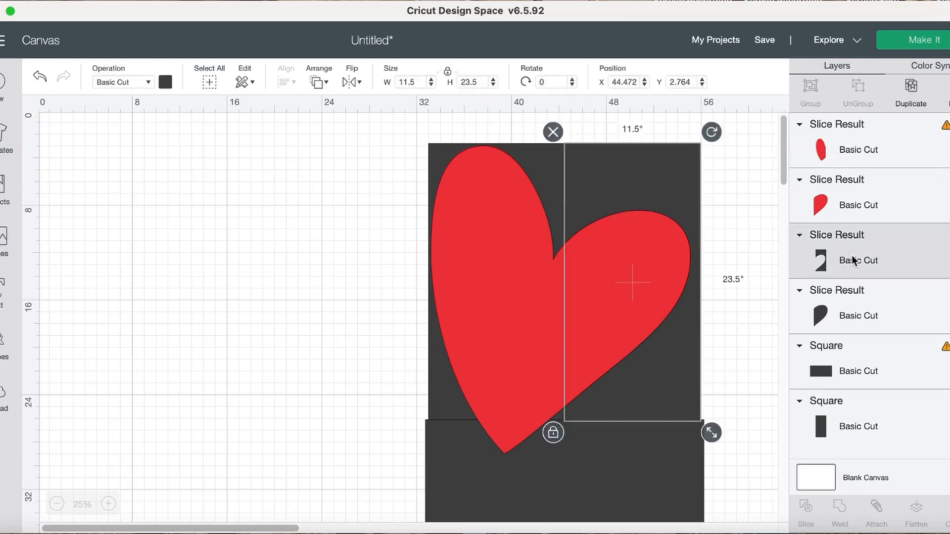
pyautogui.press('Delete')
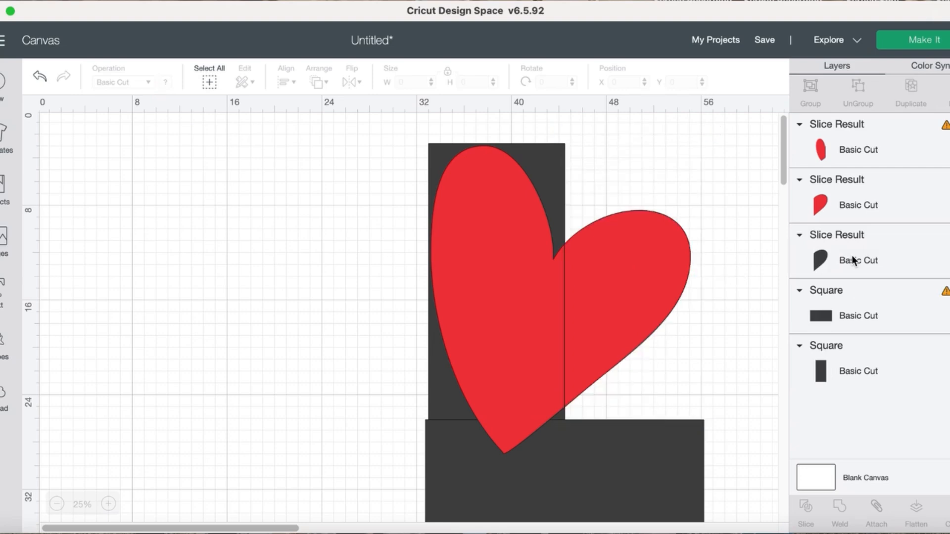
pyautogui.click(851, 261)
pyautogui.press('Delete')
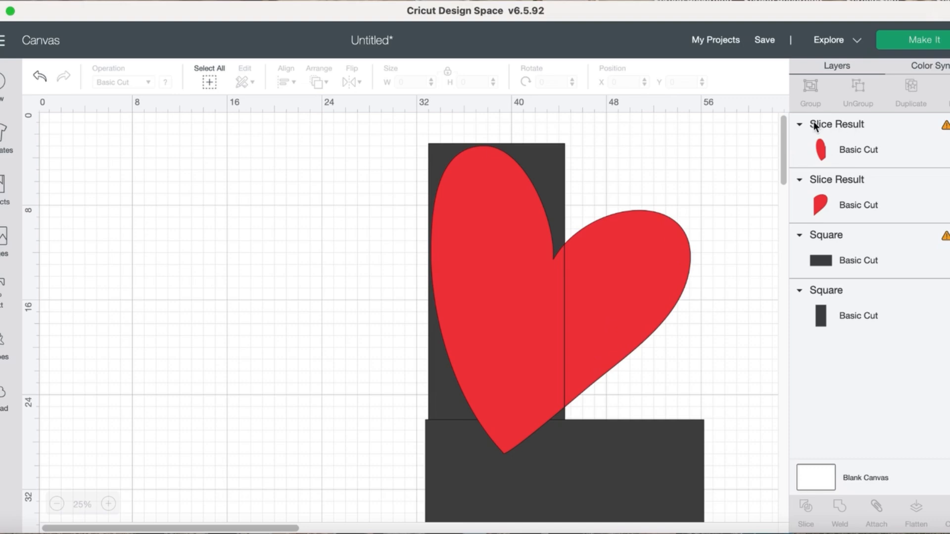
# Slice the left heart section with the horizontal rectangle across its tip, and delete both dark leftover pieces
pyautogui.click(830, 147)
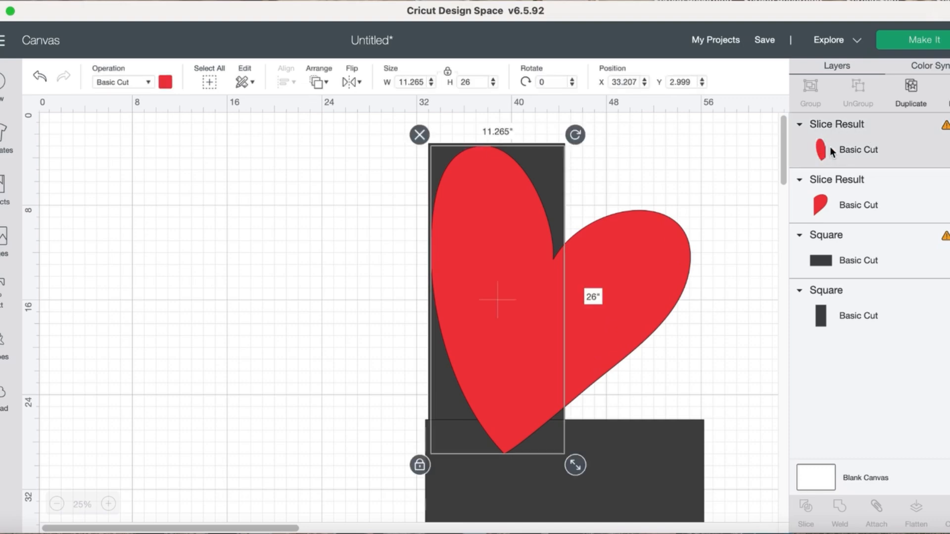
pyautogui.keyDown('shift'); pyautogui.click(861, 247); pyautogui.keyUp('shift')
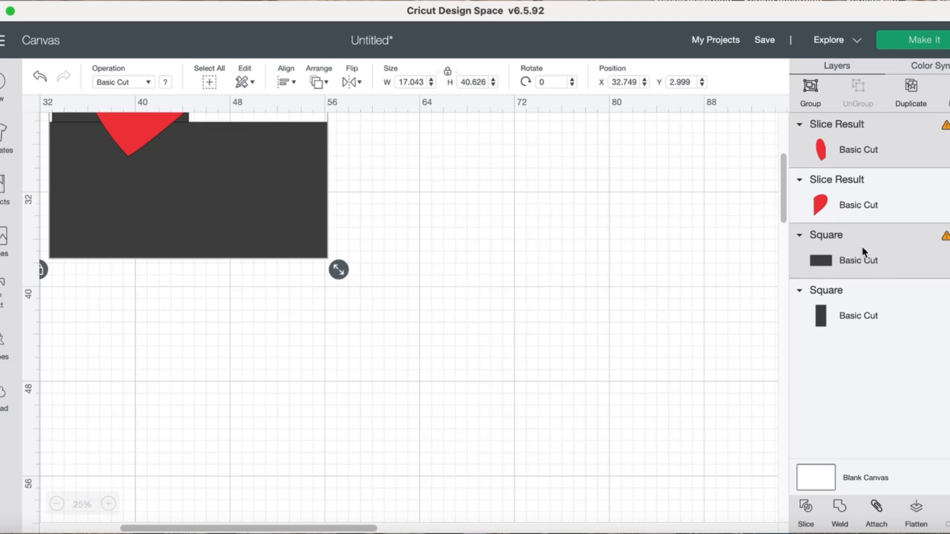
pyautogui.click(805, 513)
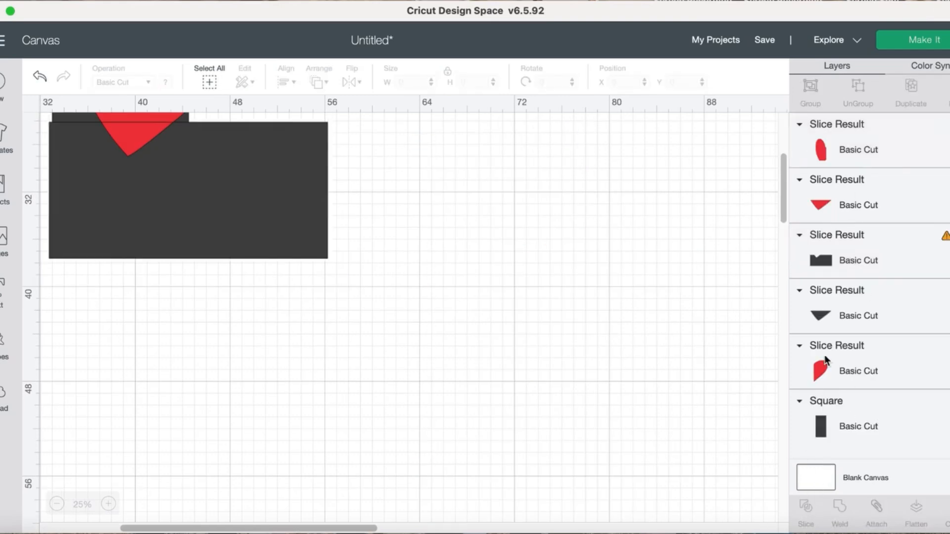
pyautogui.click(873, 249)
pyautogui.press('Delete')
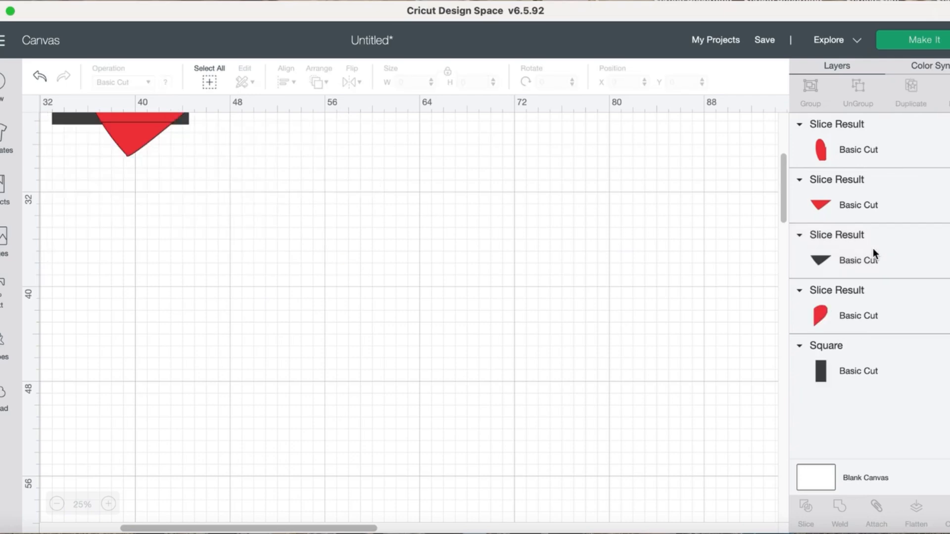
pyautogui.click(856, 251)
pyautogui.press('Delete')
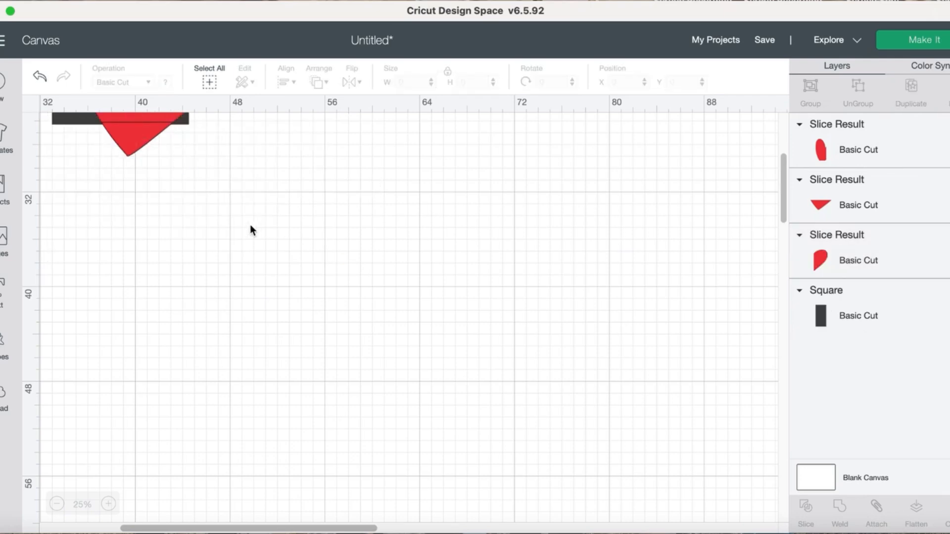
# Slice the tall left heart section with the remaining upright rectangle, and delete the two dark leftover pieces
pyautogui.scroll(2, 251, 226)
pyautogui.scroll(10, 250, 226)
pyautogui.hscroll(-2, 250, 226)
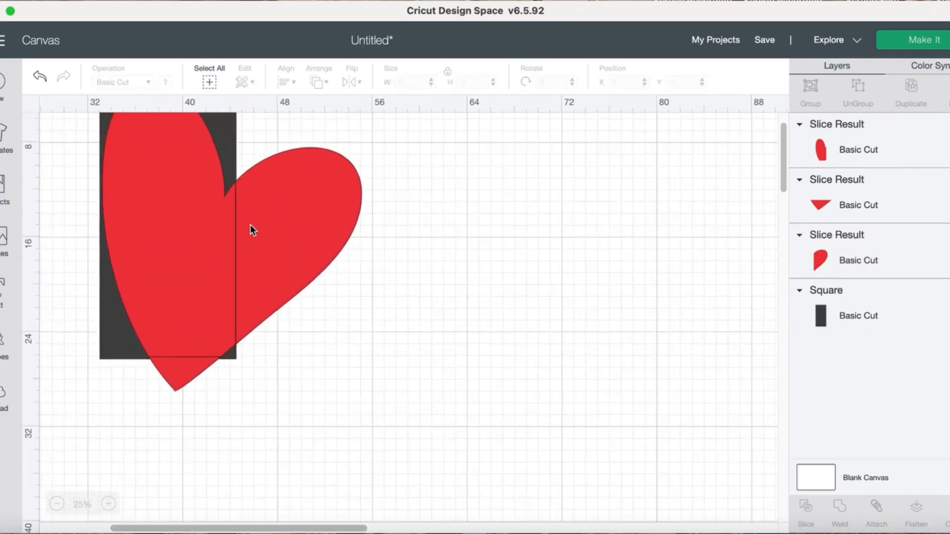
pyautogui.scroll(1, 251, 226)
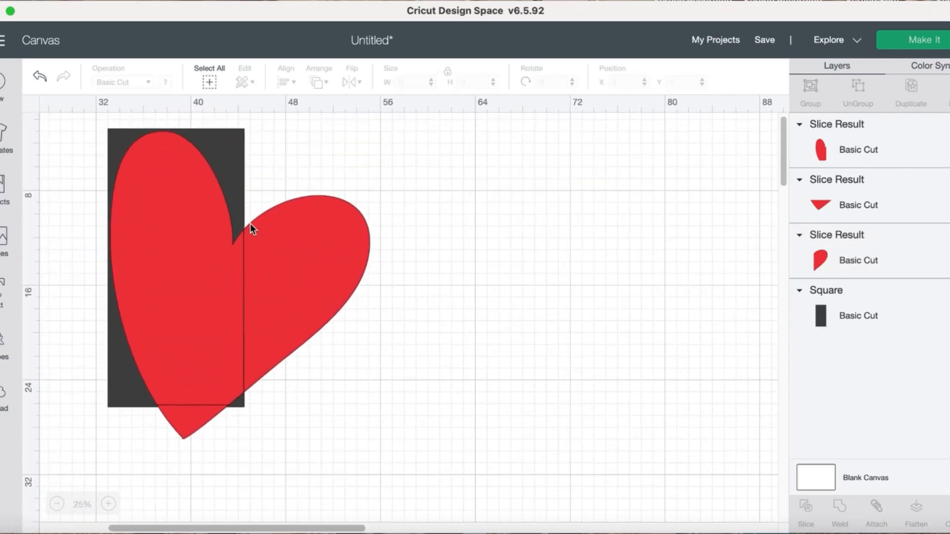
pyautogui.click(852, 147)
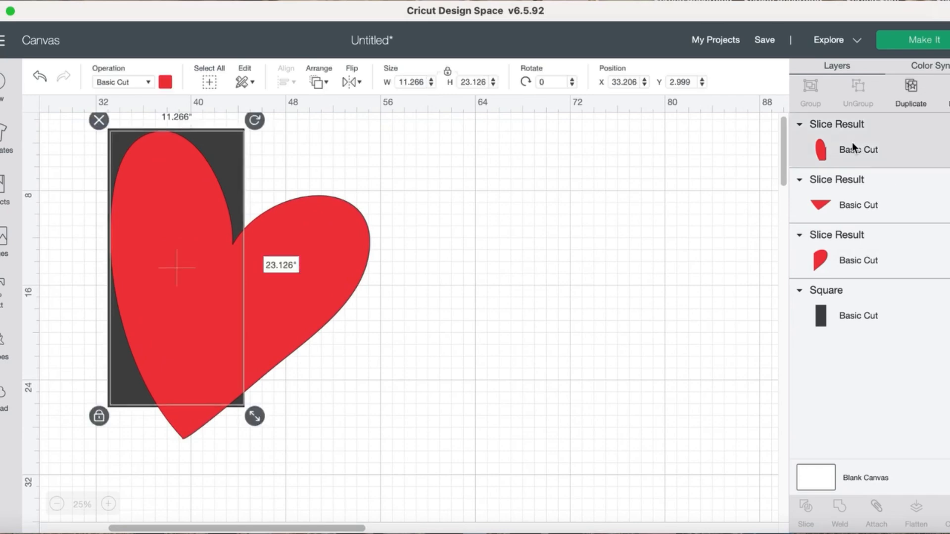
pyautogui.keyDown('shift'); pyautogui.click(861, 314); pyautogui.keyUp('shift')
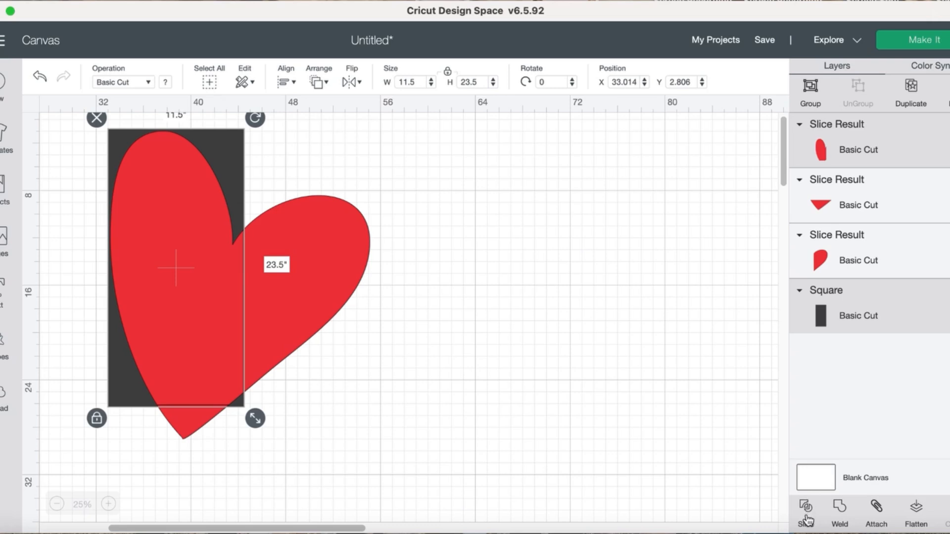
pyautogui.click(807, 512)
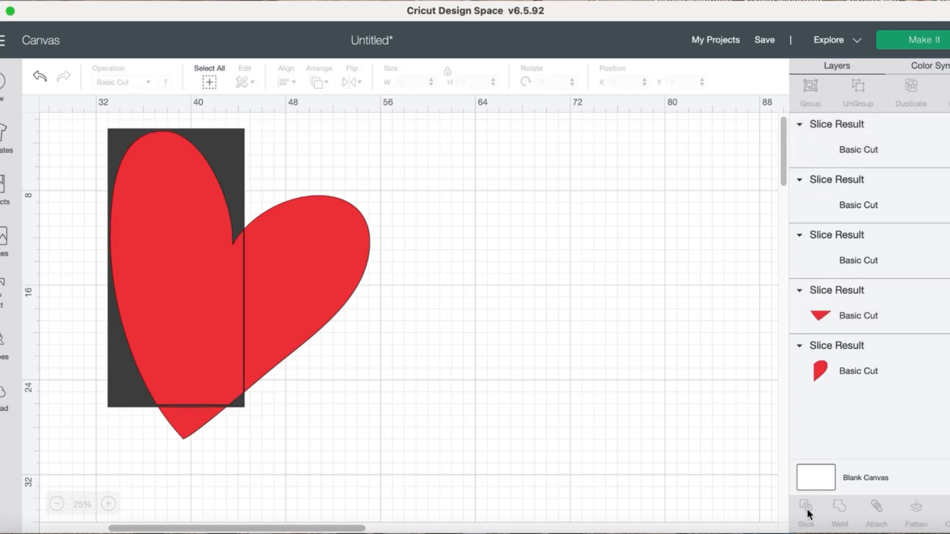
pyautogui.click(852, 260)
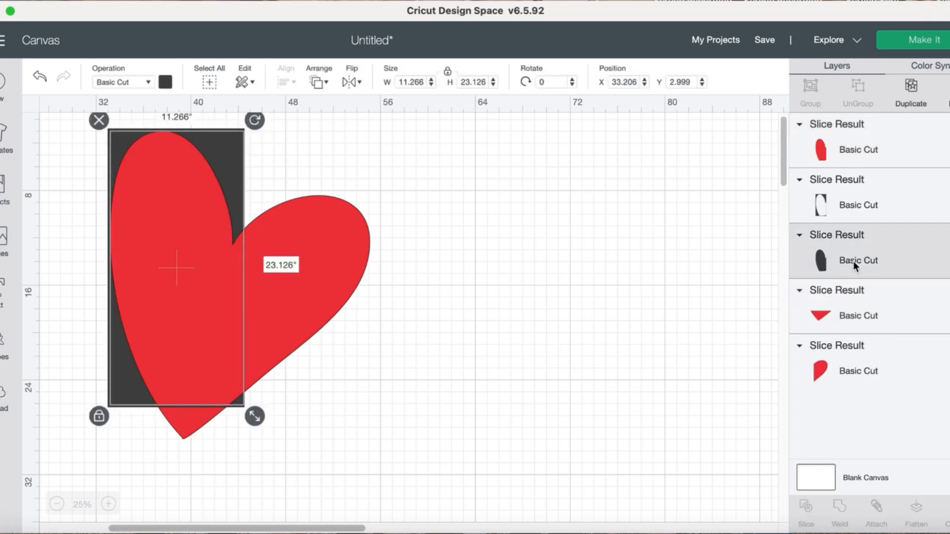
pyautogui.press('Delete')
pyautogui.click(859, 183)
pyautogui.press('Delete')
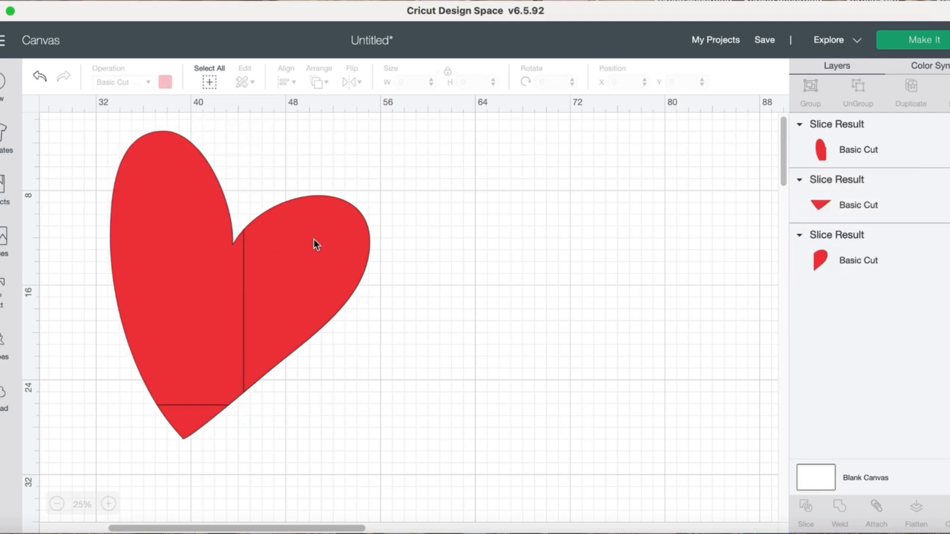
# Move the right lobe, the tall left section and the lower tip of the heart apart from one another
pyautogui.moveTo(314, 239); pyautogui.dragTo(334, 236)
pyautogui.moveTo(210, 244); pyautogui.dragTo(204, 245)
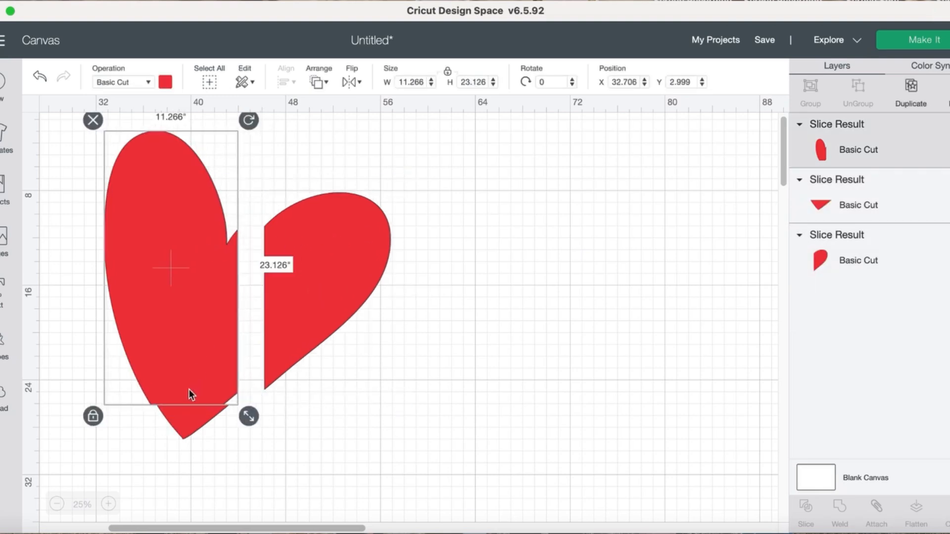
pyautogui.moveTo(183, 419); pyautogui.dragTo(212, 432)
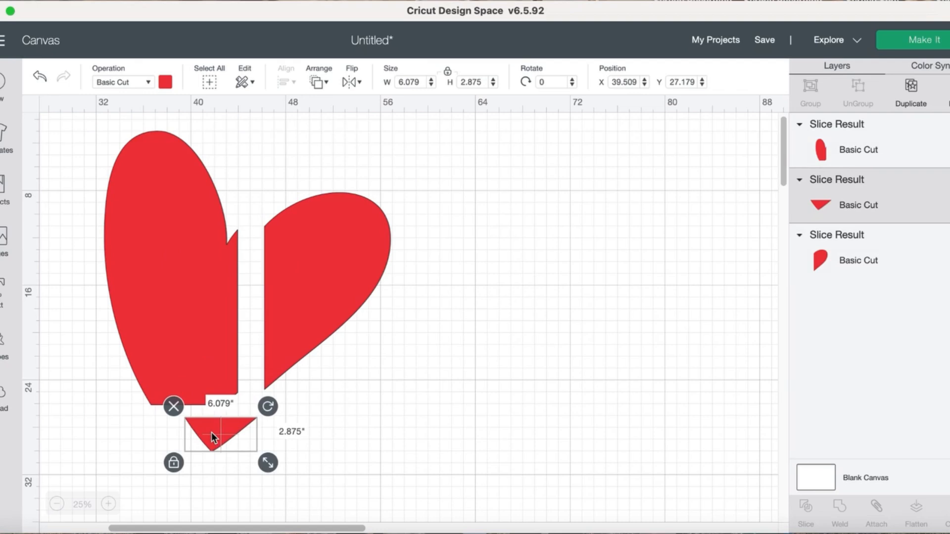
# Fit the lower tip and the right lobe back against the tall left section, and select all three pieces
pyautogui.moveTo(225, 435); pyautogui.dragTo(191, 423)
pyautogui.moveTo(314, 288); pyautogui.dragTo(295, 286)
pyautogui.moveTo(73, 154); pyautogui.dragTo(347, 423)
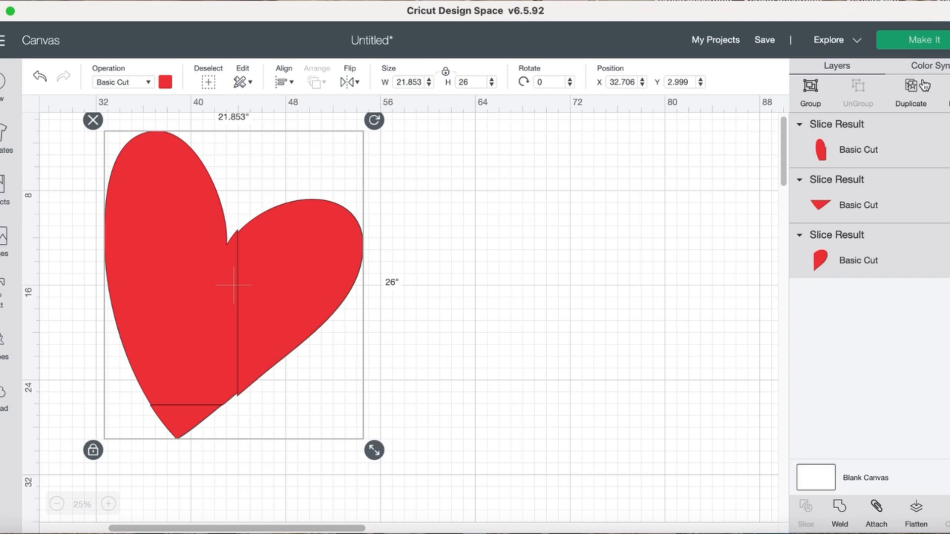
# Send the heart sections to mat preparation and agree to continue with a larger mat
pyautogui.click(918, 44)
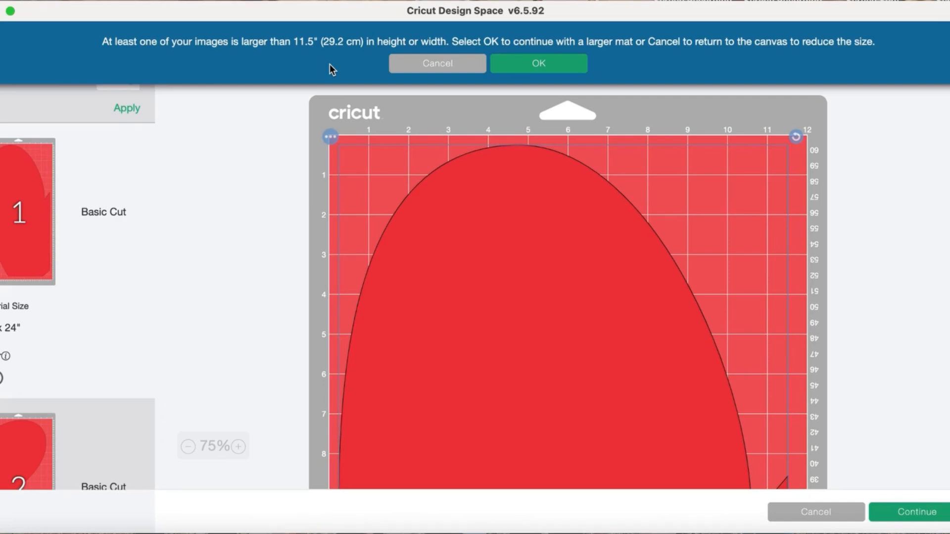
pyautogui.click(530, 65)
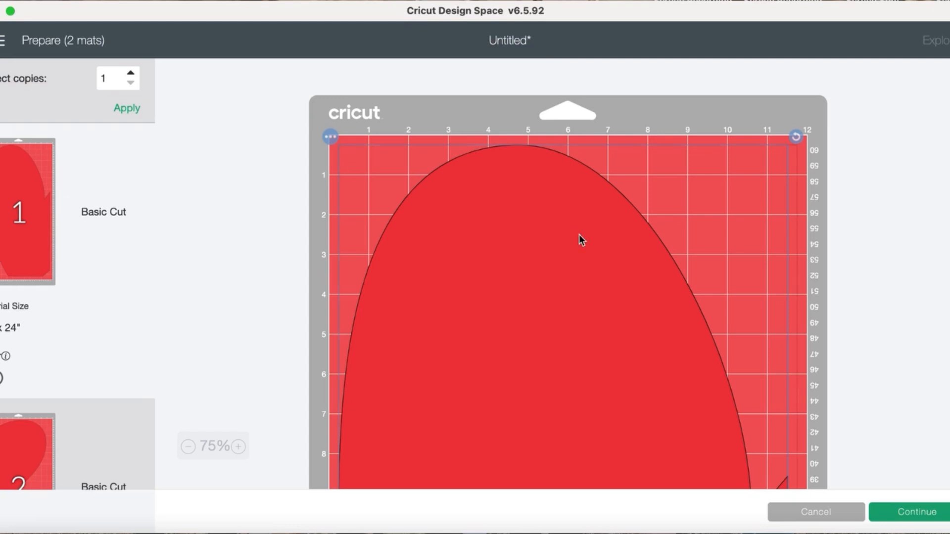
# Examine how the heart sections are laid out on the first and second mats, and return to the first mat
pyautogui.scroll(-10, 579, 235)
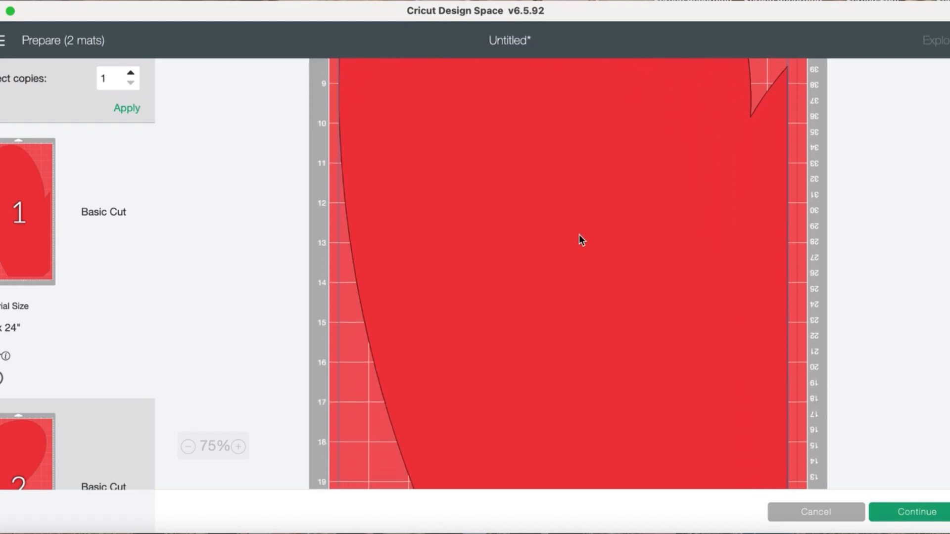
pyautogui.click(188, 446)
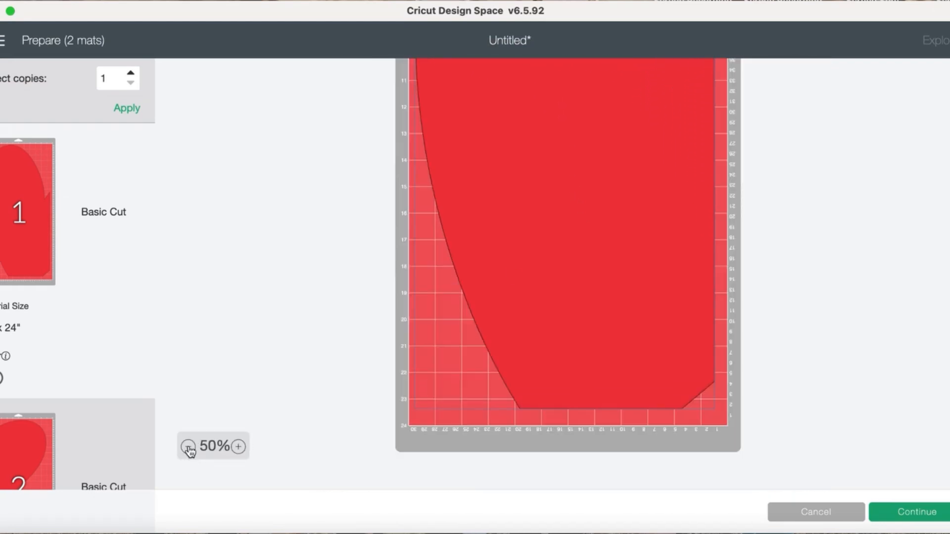
pyautogui.click(188, 446)
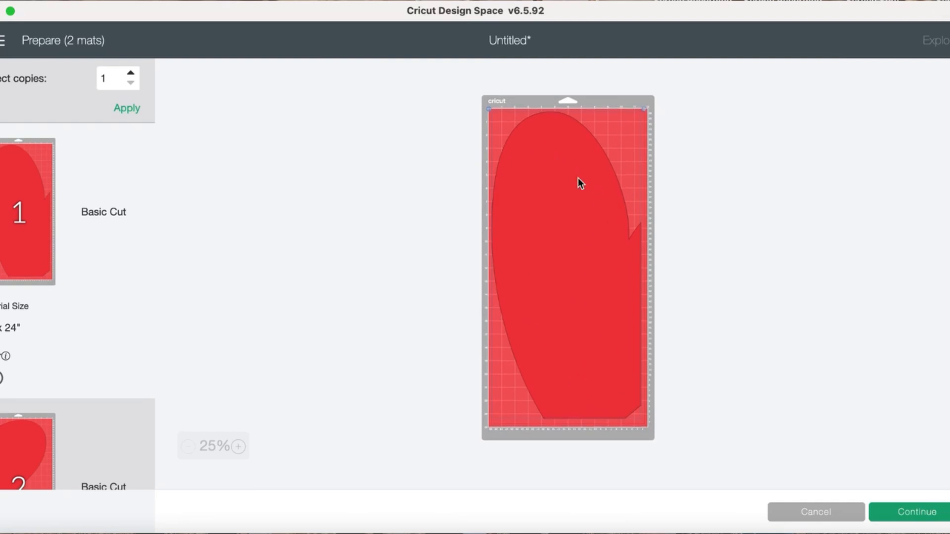
pyautogui.scroll(-3, 55, 352)
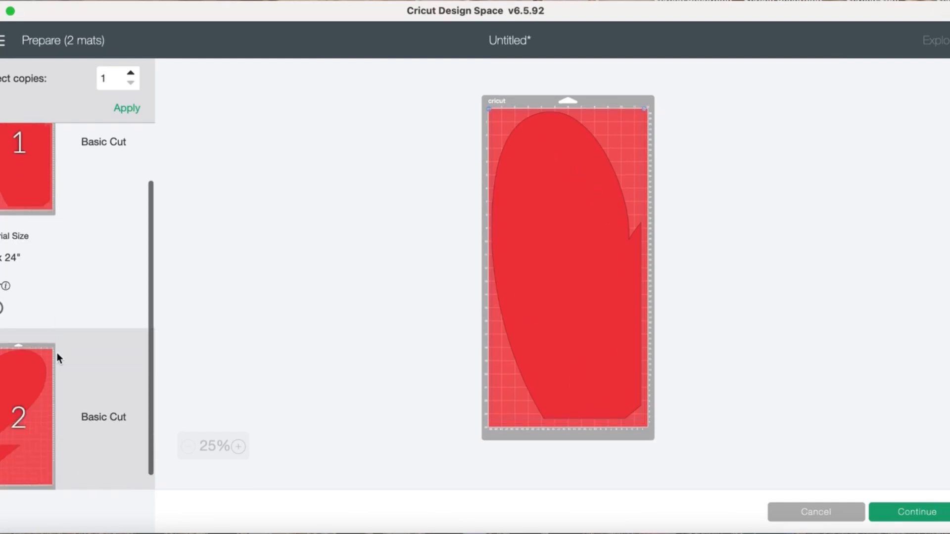
pyautogui.click(99, 354)
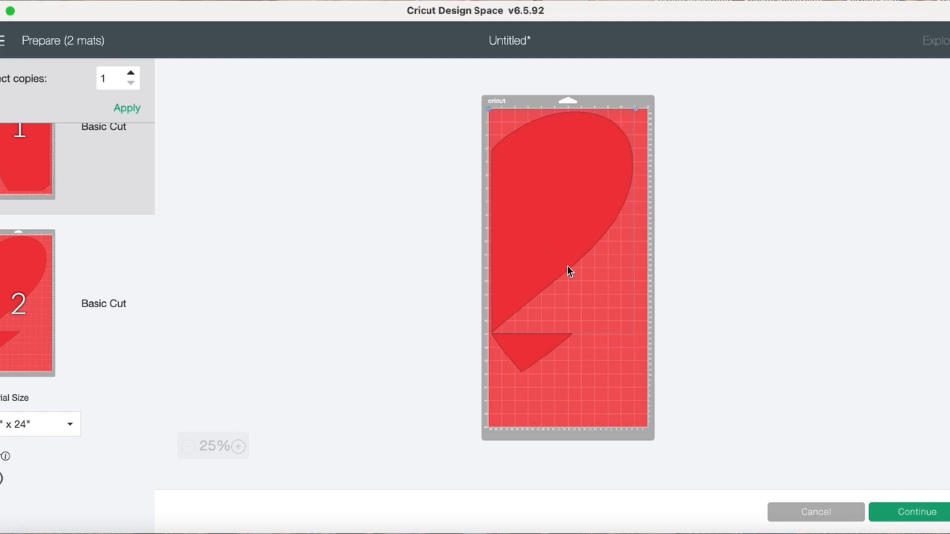
pyautogui.click(67, 142)
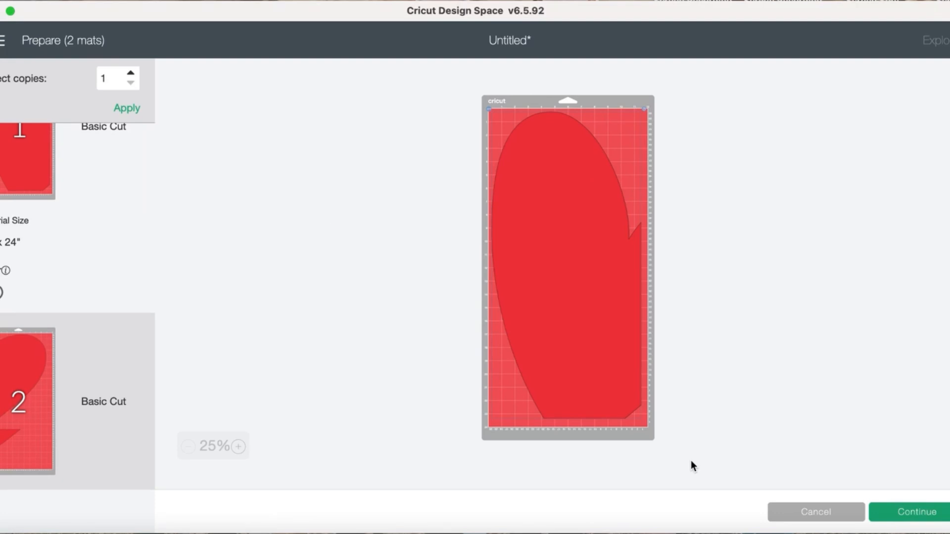